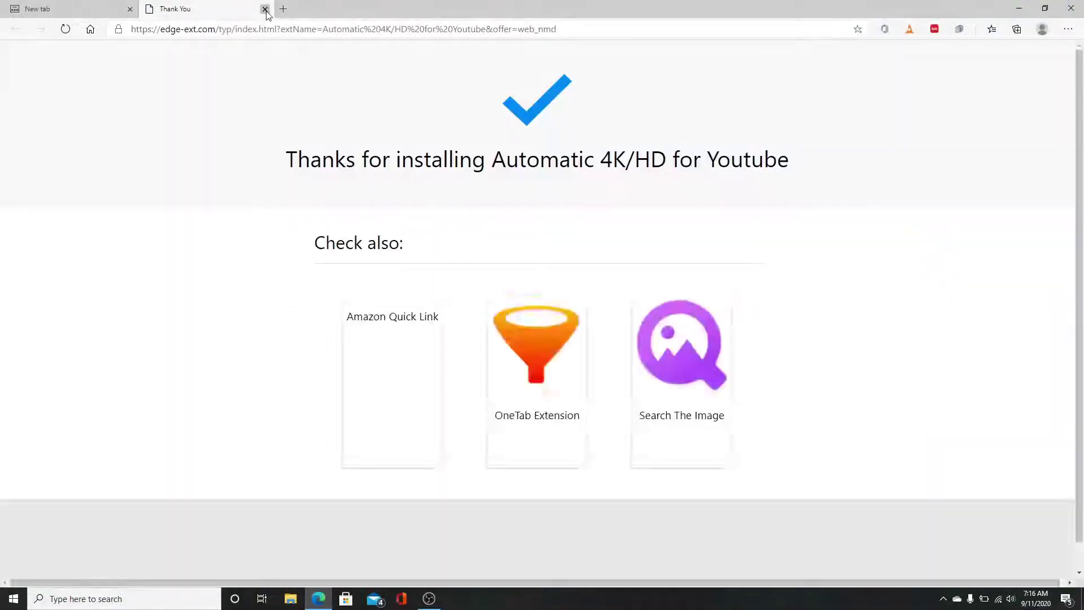
- Close the extension's thank-you tab and search Bing for 'bpi login'
left_click(264, 9)
type("bpi")
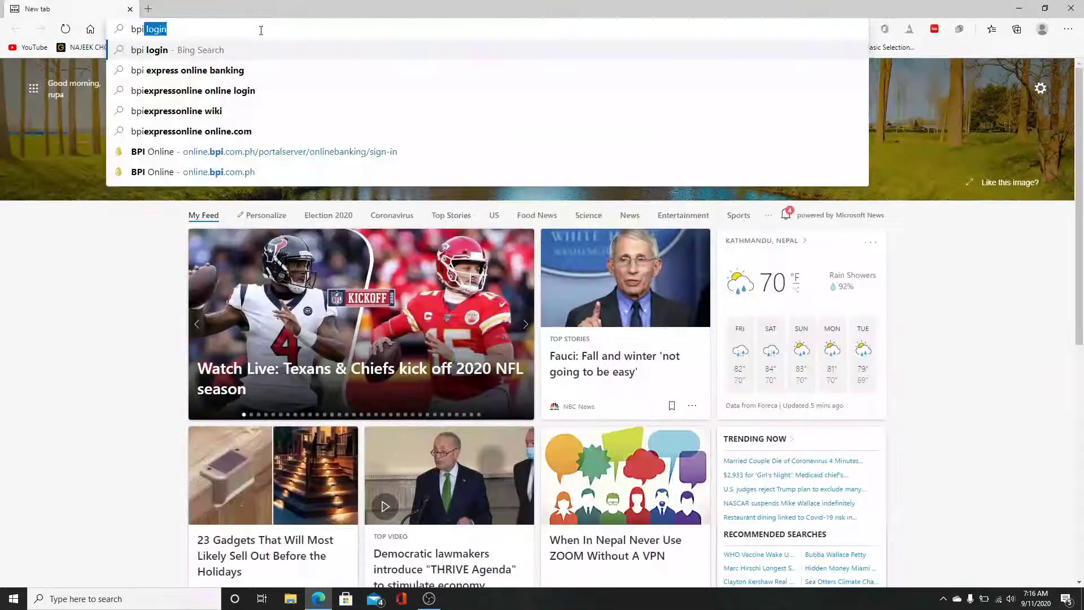
key("Return")
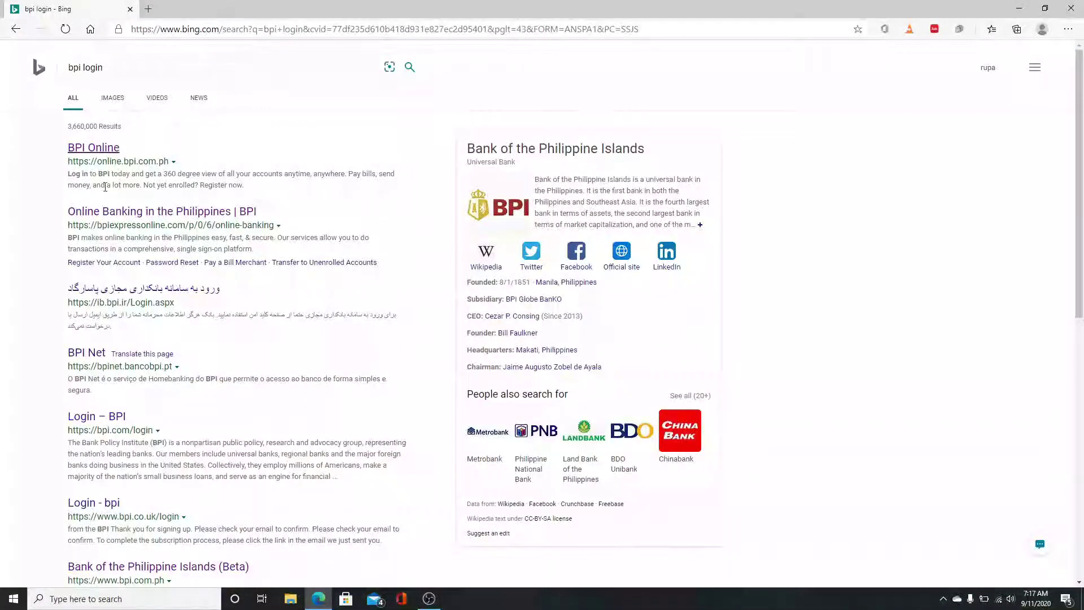
- Open the BPI Online result and focus the blank Username and Password fields
left_click(94, 148)
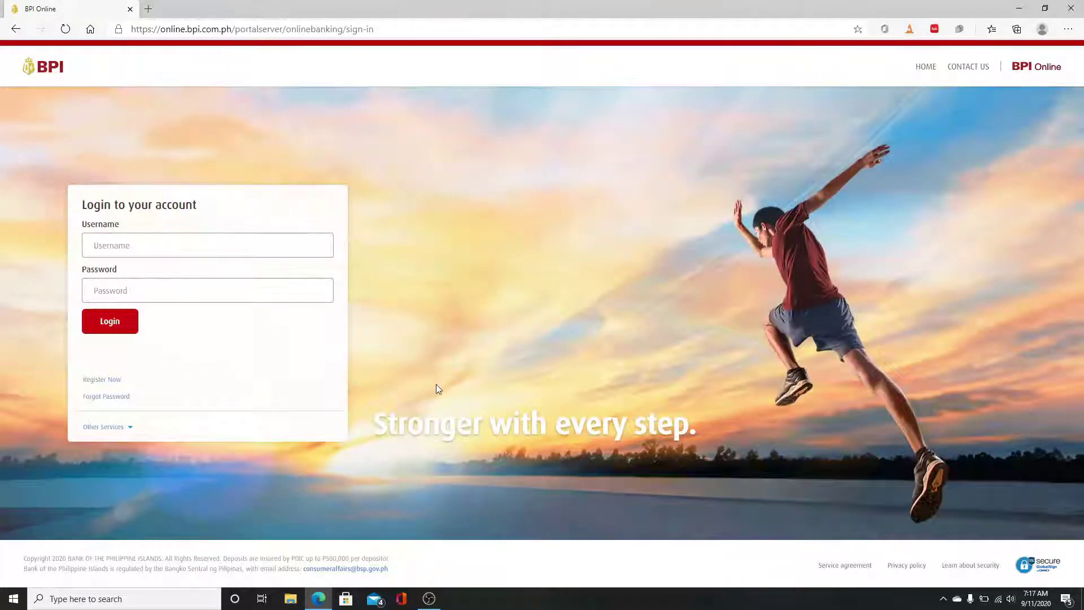
left_click(244, 251)
left_click(228, 293)
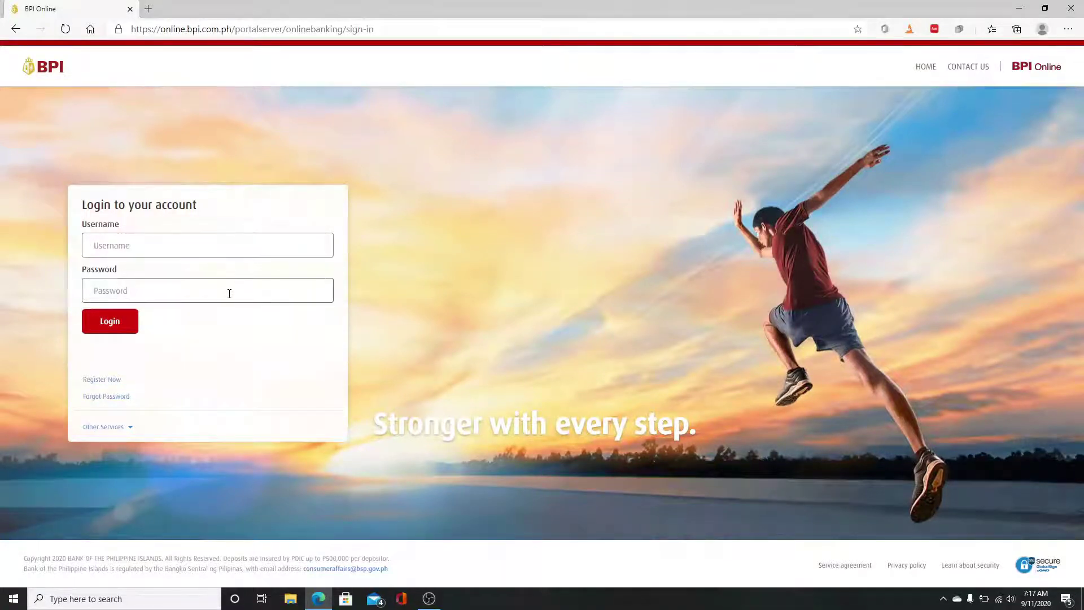